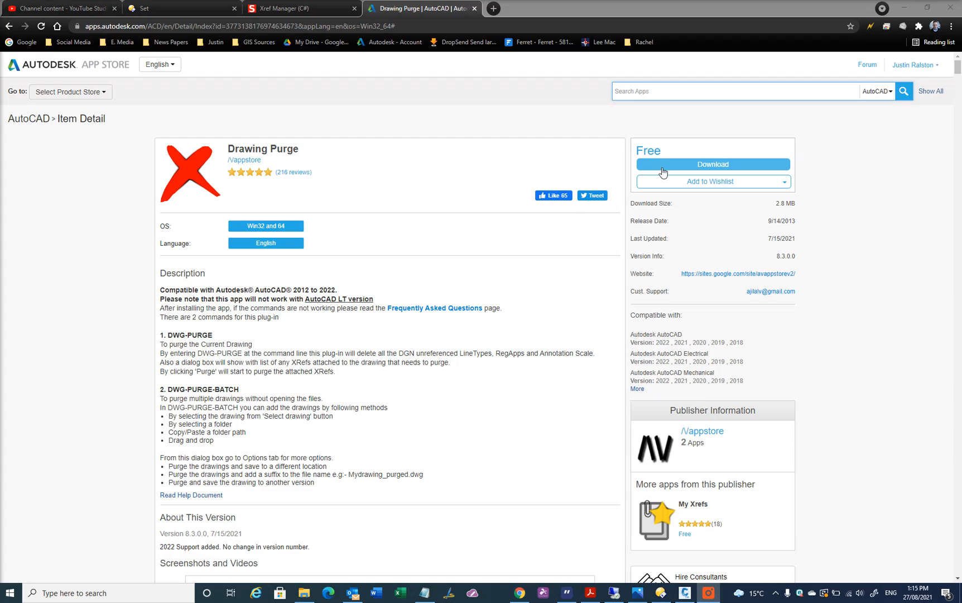
Switch to Civil 3D and run DWG-PURGE on the current drawing, allowing the unsigned plug-in file to load once.
left_click(904, 9)
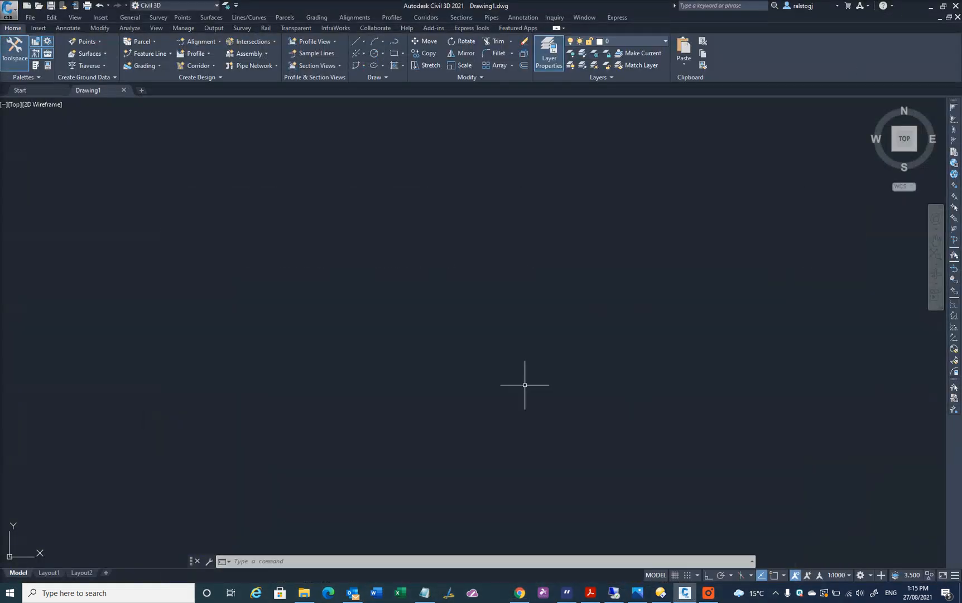
left_click(244, 562)
type("dwg")
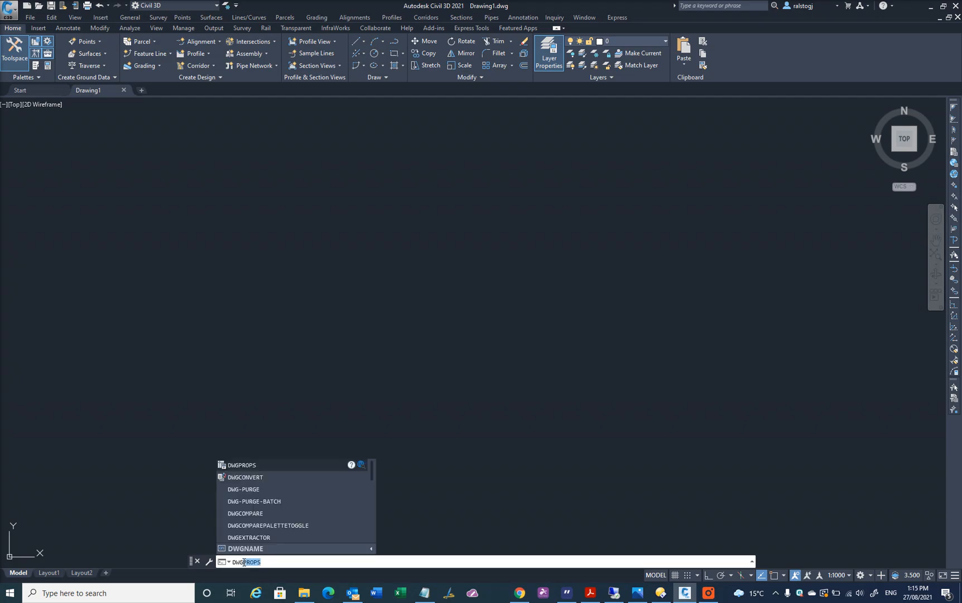
type("-")
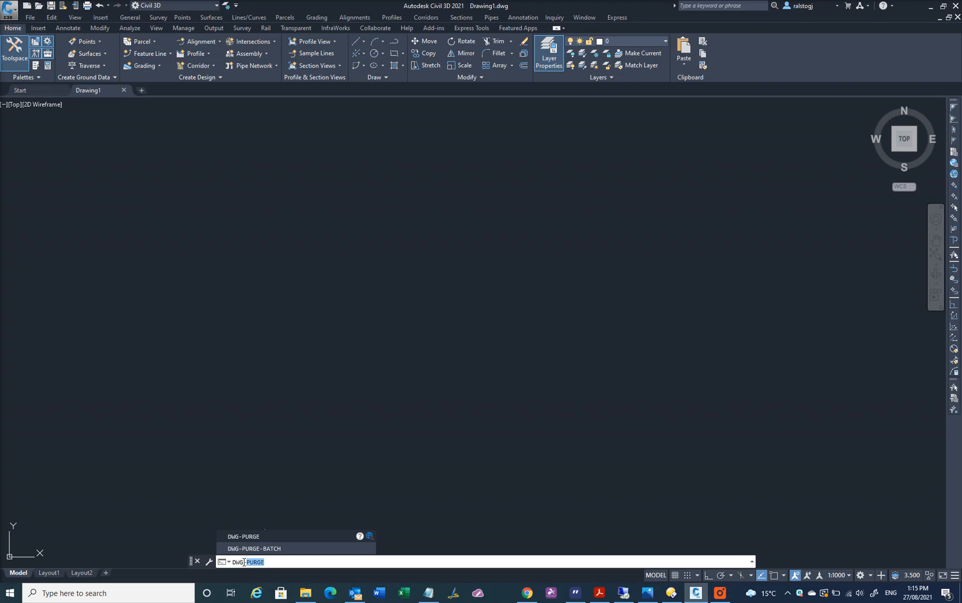
key("Down")
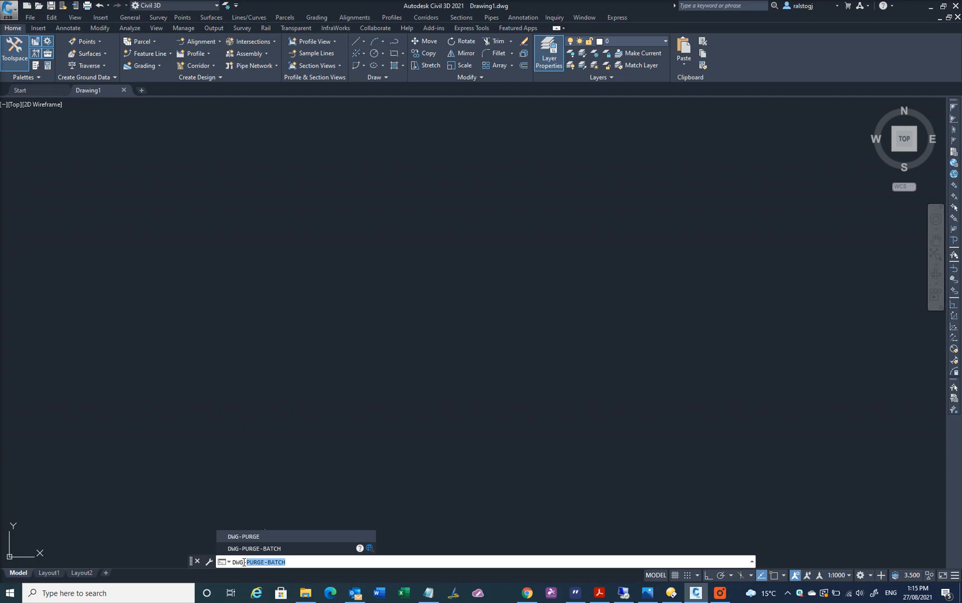
key("Up")
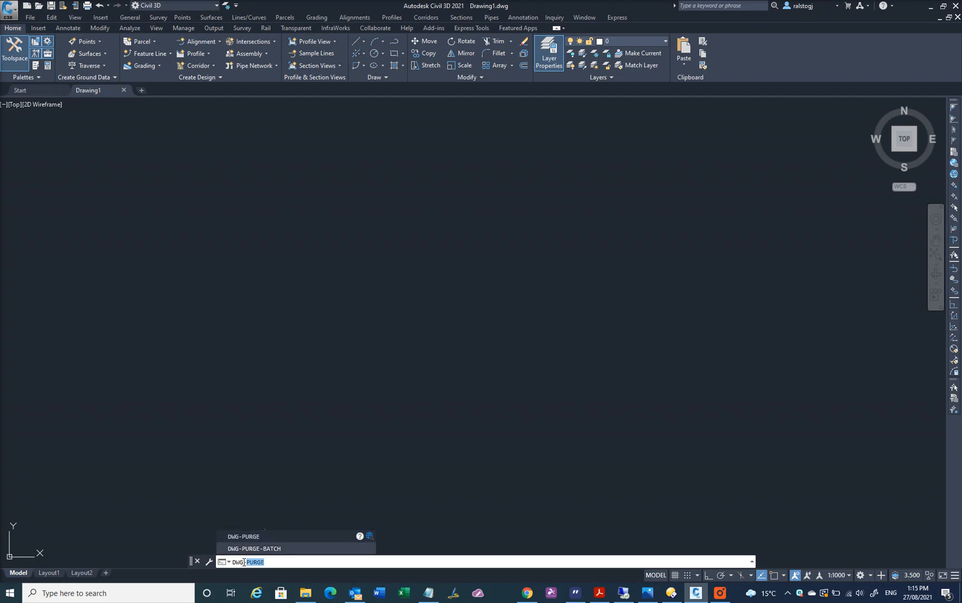
key("Return")
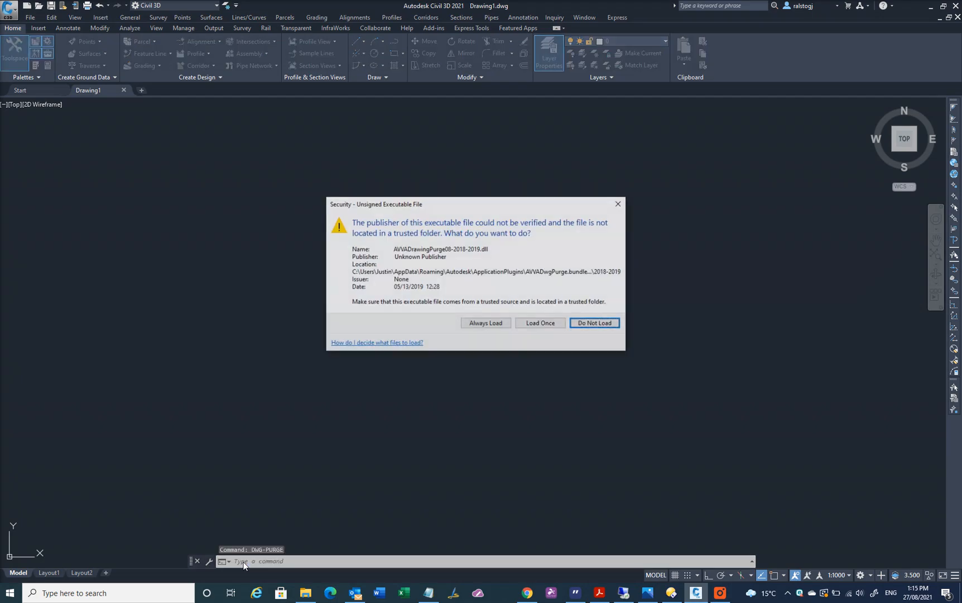
left_click(540, 324)
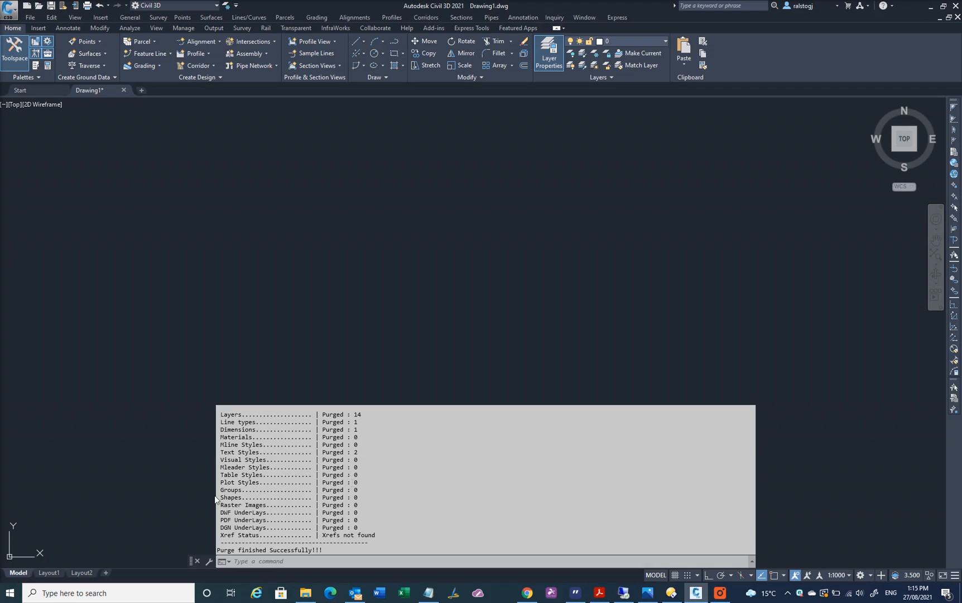
left_click(181, 474)
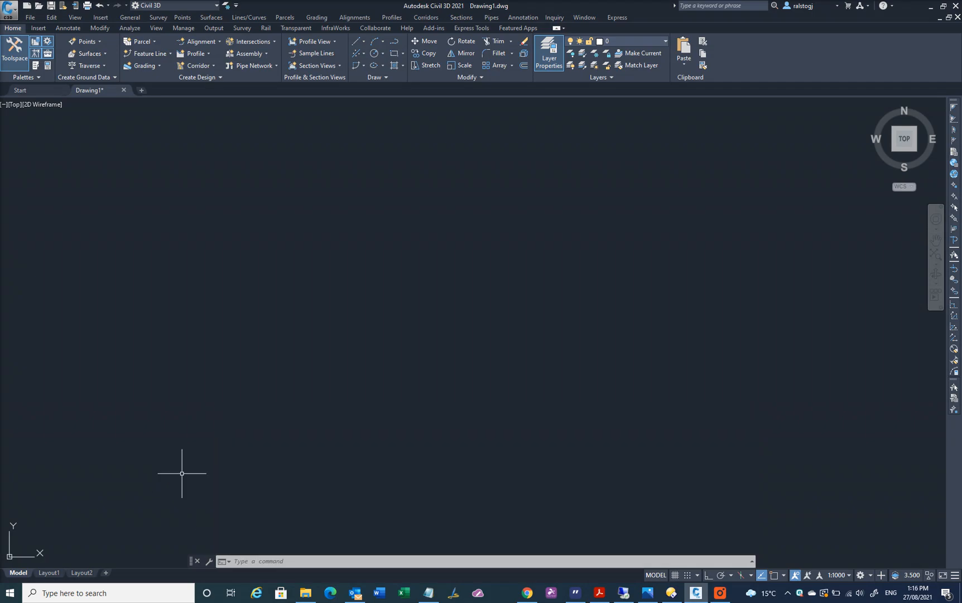
Run the DWG-PURGE-BATCH command and move the Drawing Purge dialog toward the middle of the drawing area.
left_click(236, 562)
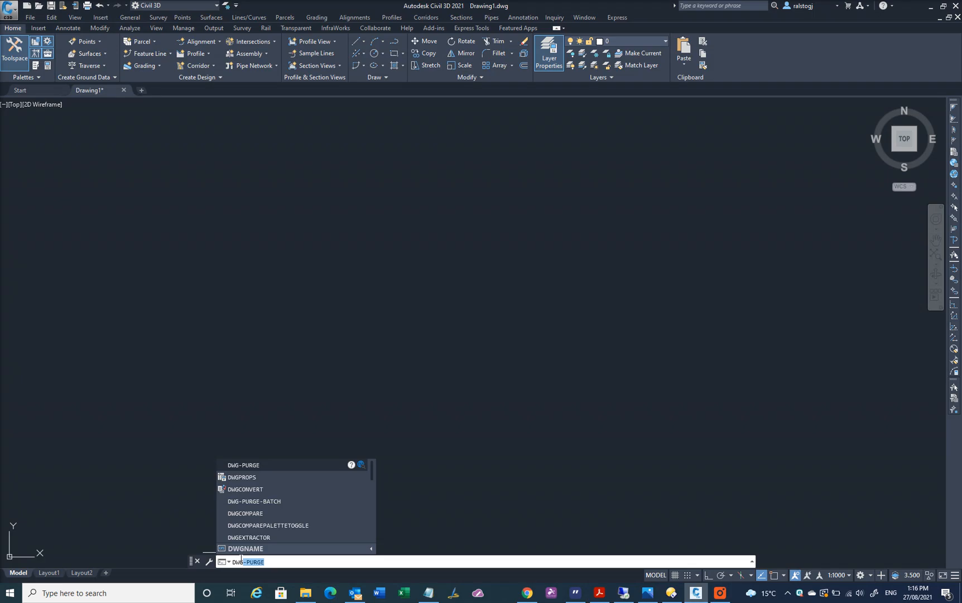
type("-p")
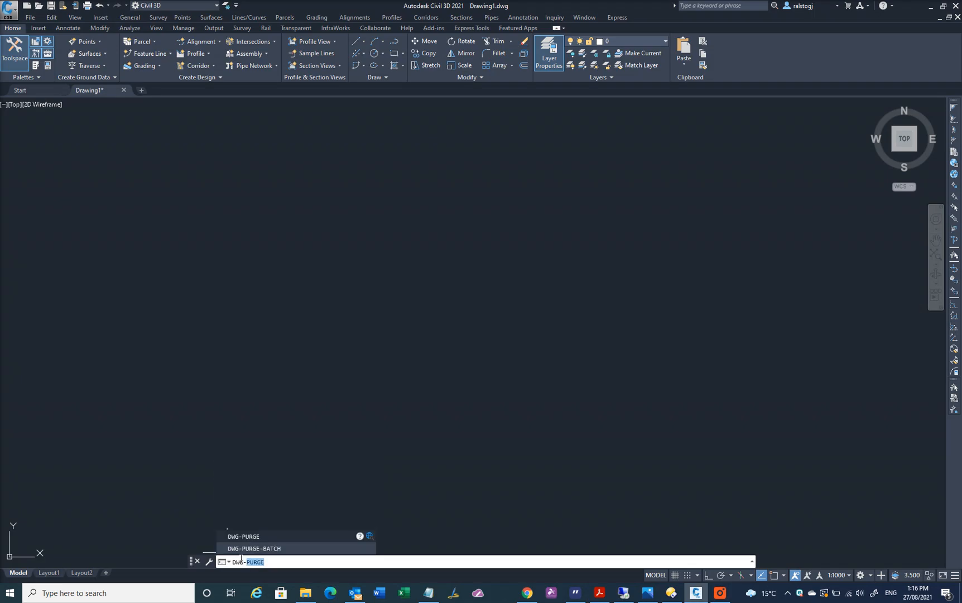
type("urge")
key("Down")
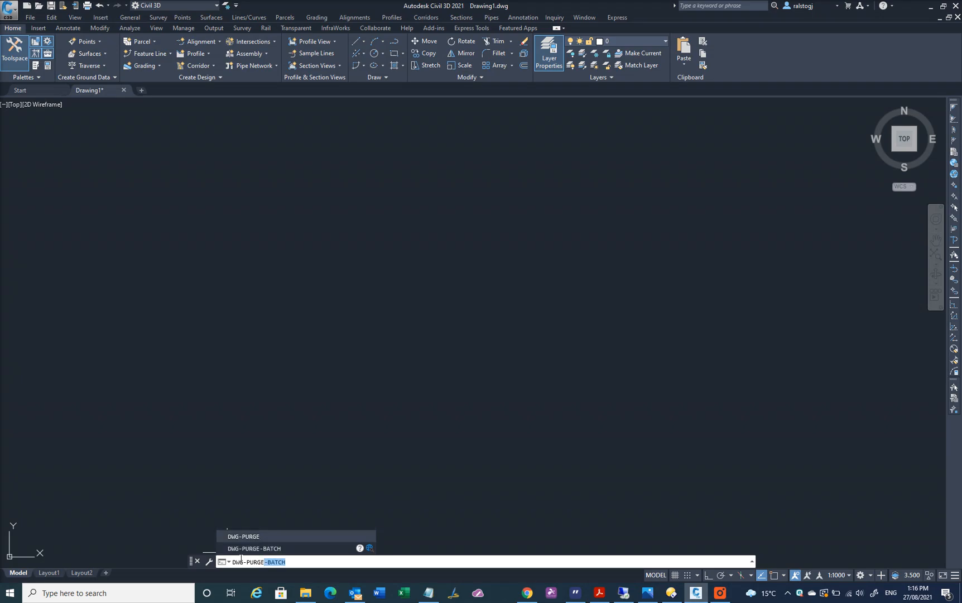
key("Return")
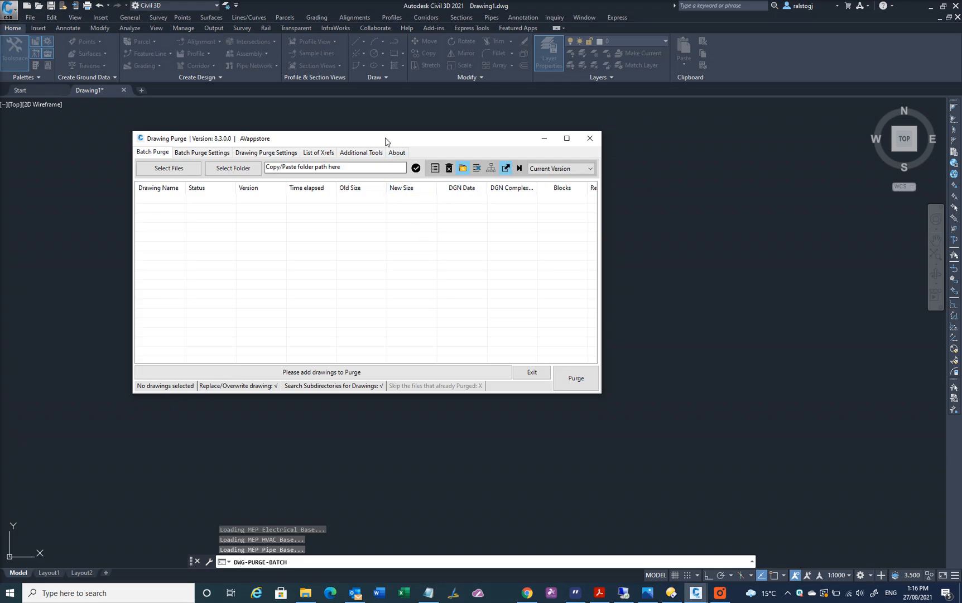
left_click_drag(386, 141, 437, 151)
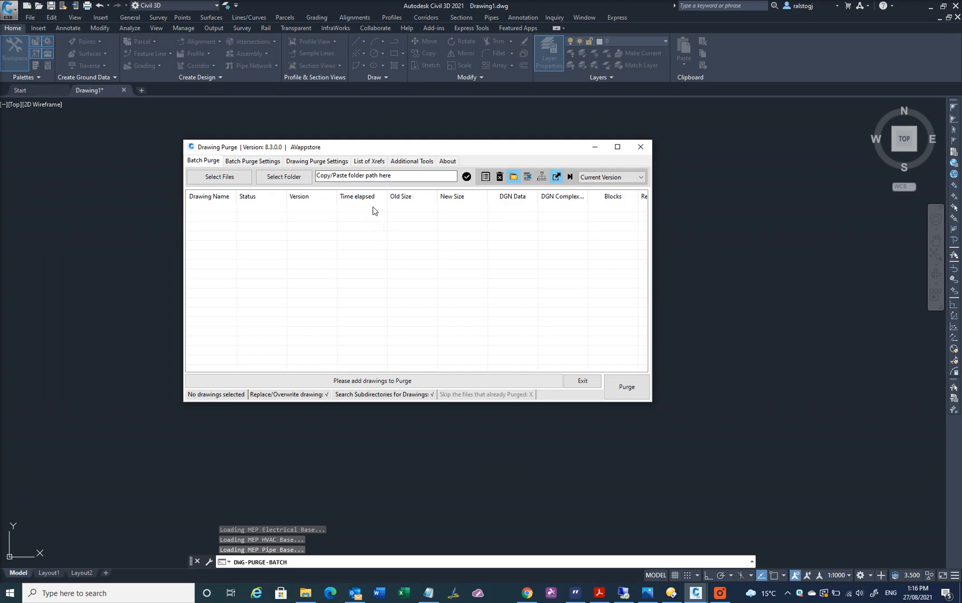
Add the drawings from I:\5814 rpl\366 Cherry Blossom East Purchaser Package\CAD to the batch list and widen the Drawing Name column to show full names.
left_click(412, 176)
key("BackSpace")
key("BackSpace")
key("BackSpace")
key("BackSpace")
key("BackSpace")
key("BackSpace")
key("BackSpace")
key("BackSpace")
key("BackSpace")
key("BackSpace")
key("BackSpace")
key("BackSpace")
key("BackSpace")
key("BackSpace")
key("BackSpace")
key("BackSpace")
key("BackSpace")
key("BackSpace")
key("BackSpace")
key("BackSpace")
key("ctrl+v")
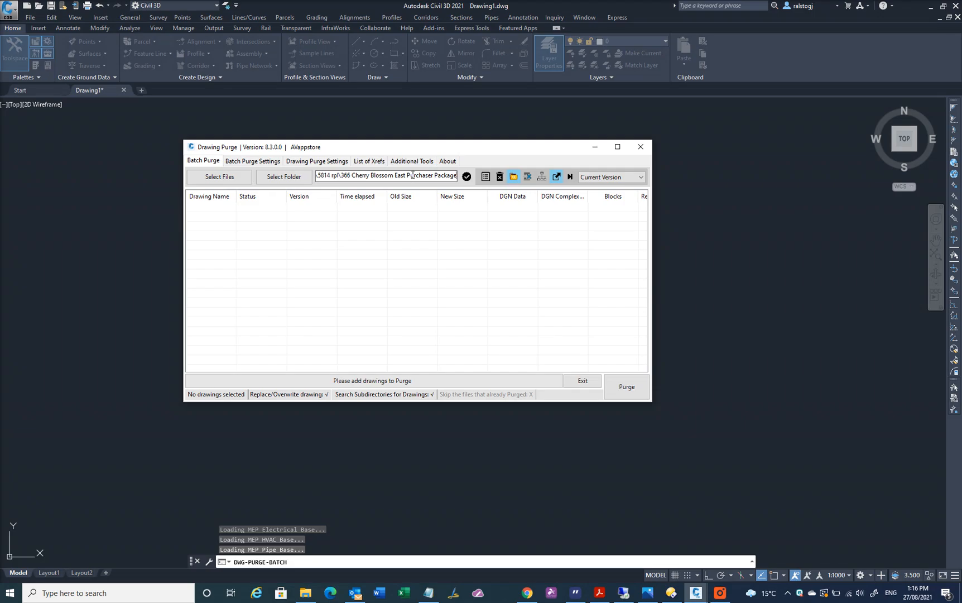
key("Return")
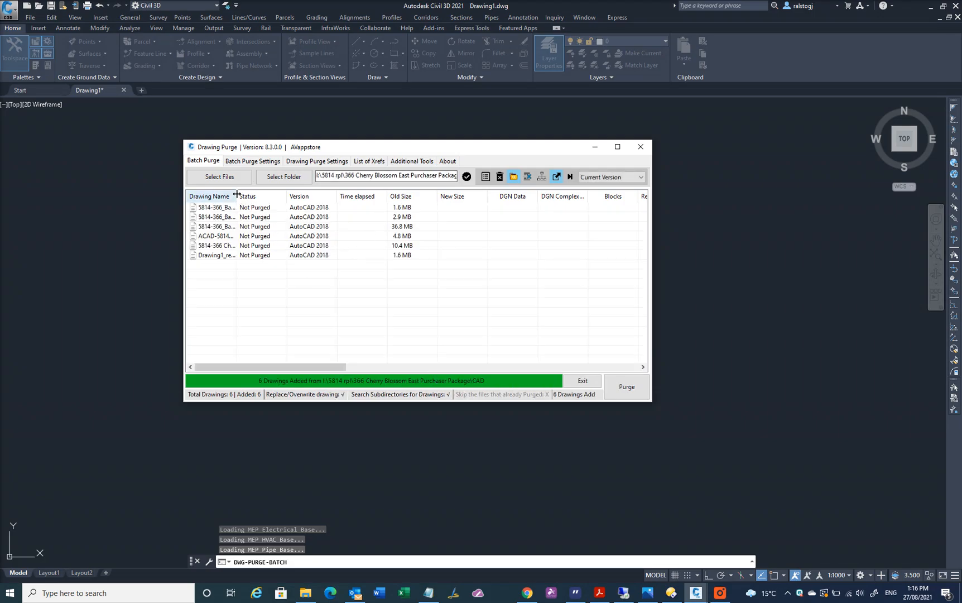
mouse_move(237, 196)
left_mouse_down()
mouse_move(382, 197)
mouse_move(374, 197)
left_mouse_up()
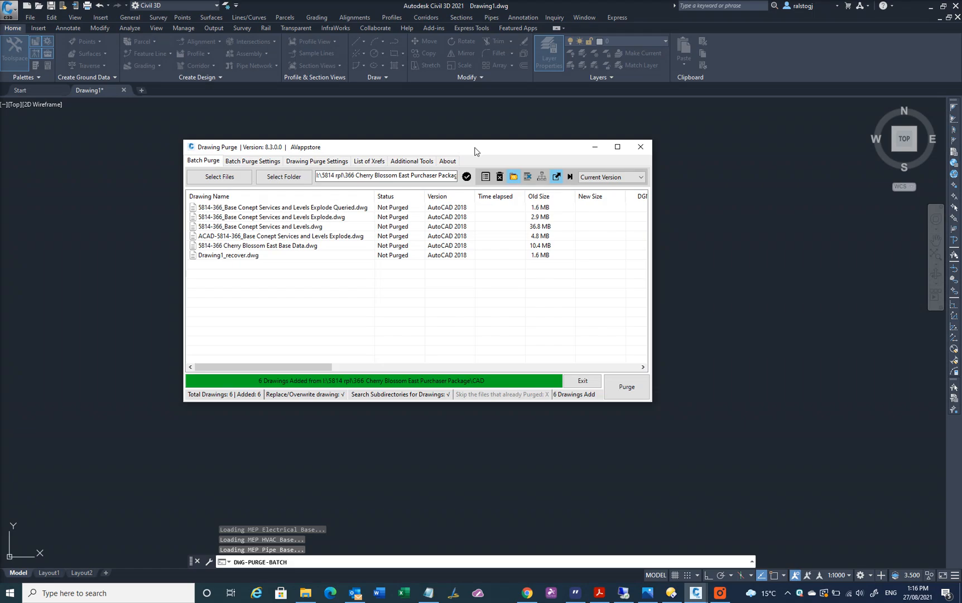
left_click_drag(467, 149, 441, 150)
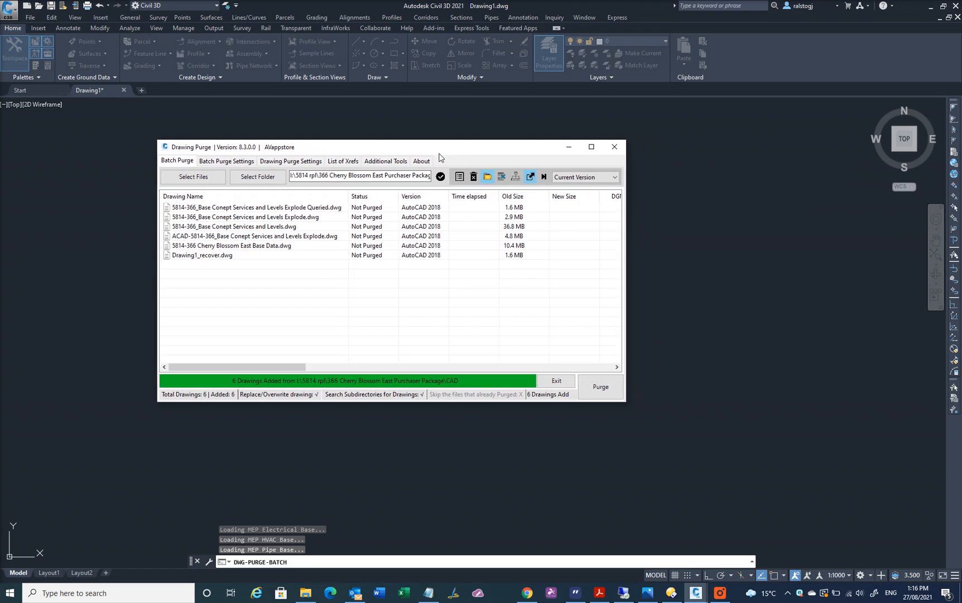
Look over the batch purge settings, set the Xref purge option to Always Purge Xref, and view the list of Xrefs.
left_click(225, 161)
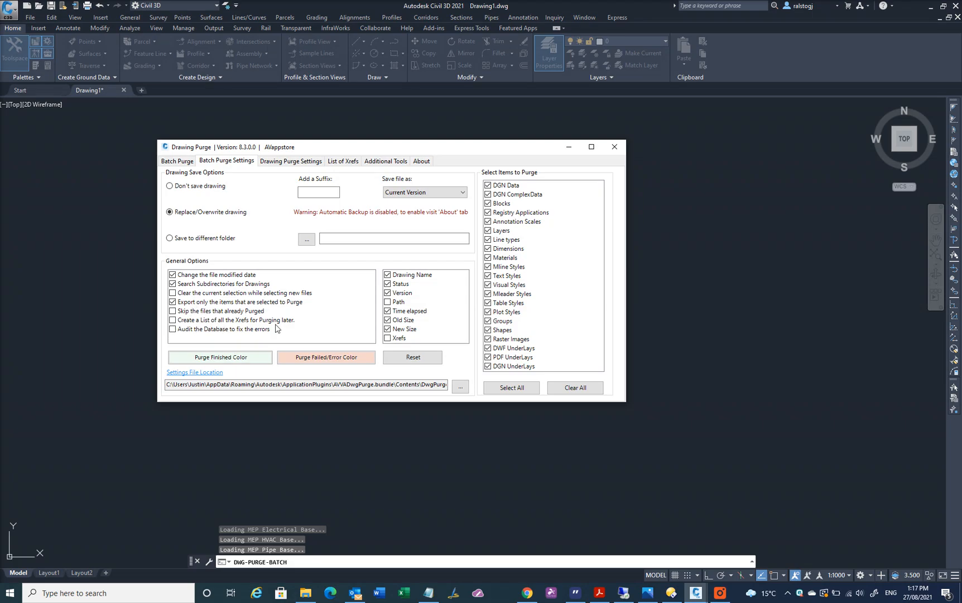
left_click(297, 161)
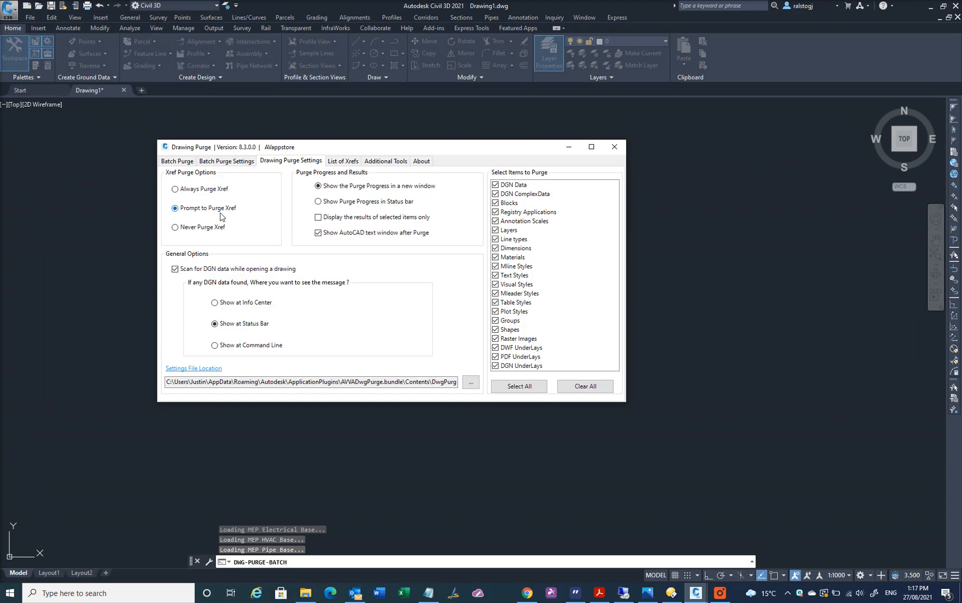
left_click(177, 189)
left_click(339, 162)
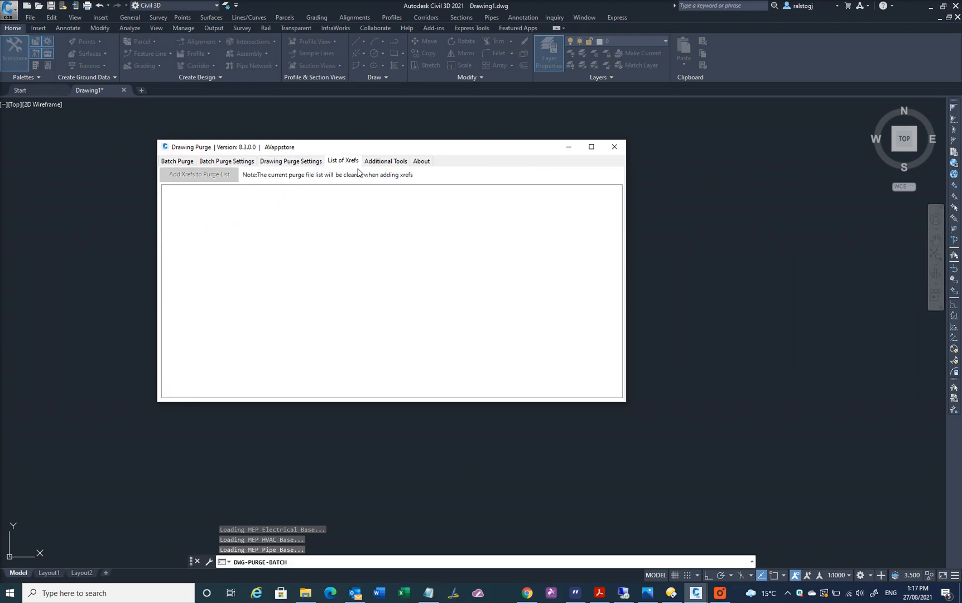
Enable the additional tools and have the drawings changed to Model Space with Zoom to the Extents.
left_click(387, 162)
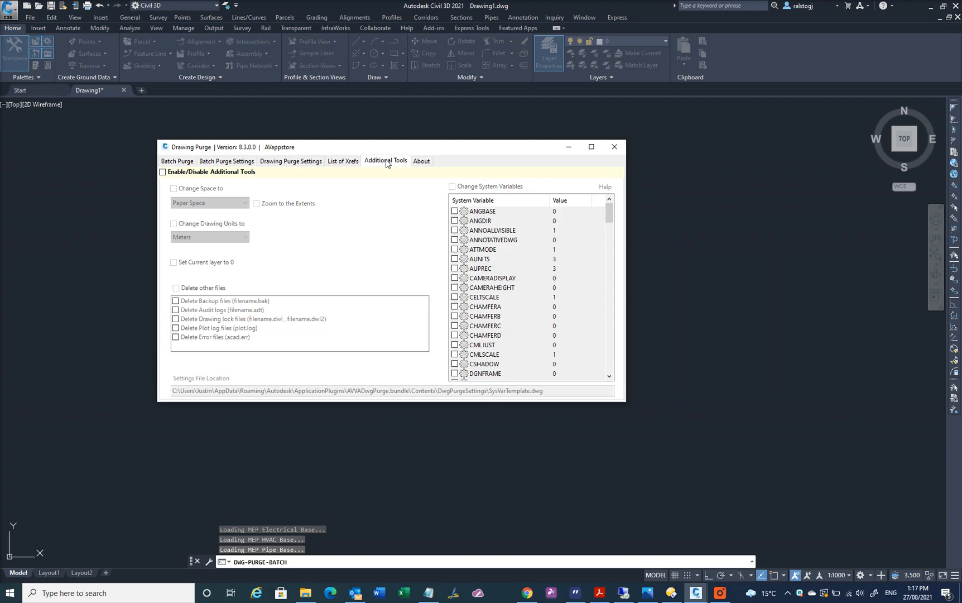
left_click(162, 171)
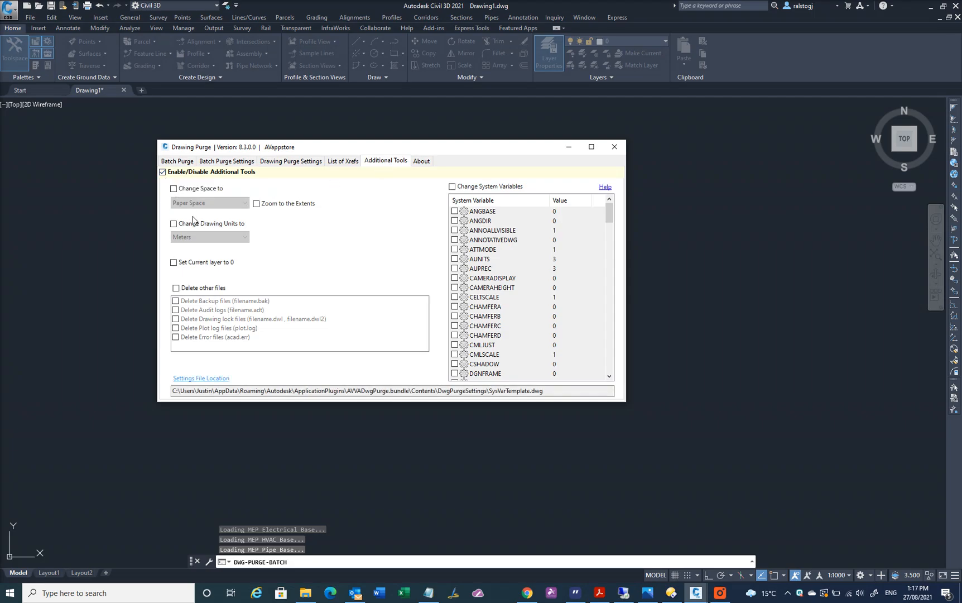
left_click(174, 189)
left_click(244, 203)
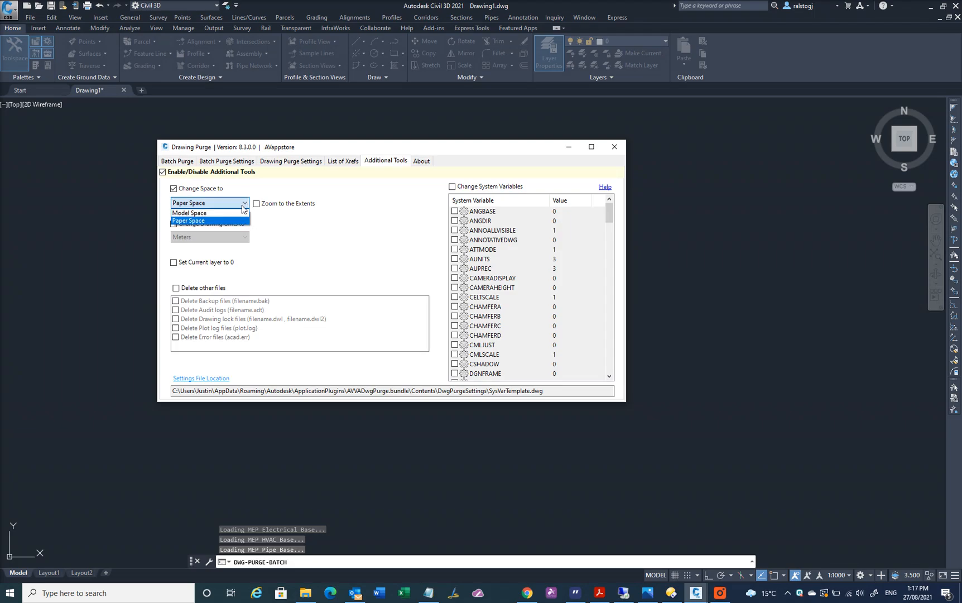
left_click(177, 214)
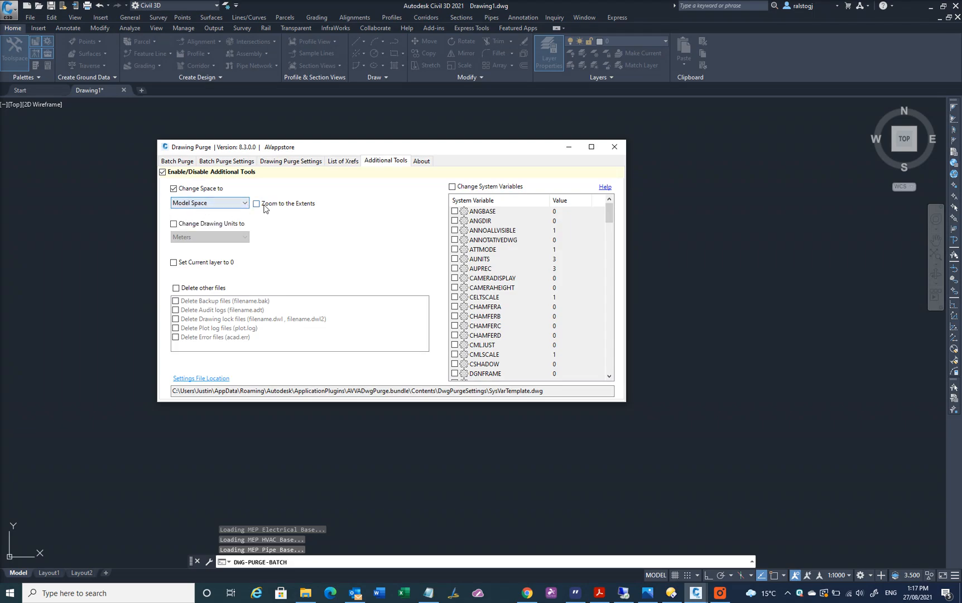
left_click(257, 203)
Set the current layer to 0 and turn on deletion of other files for backup files (filename.bak).
left_click(174, 263)
left_click(175, 288)
left_click(179, 303)
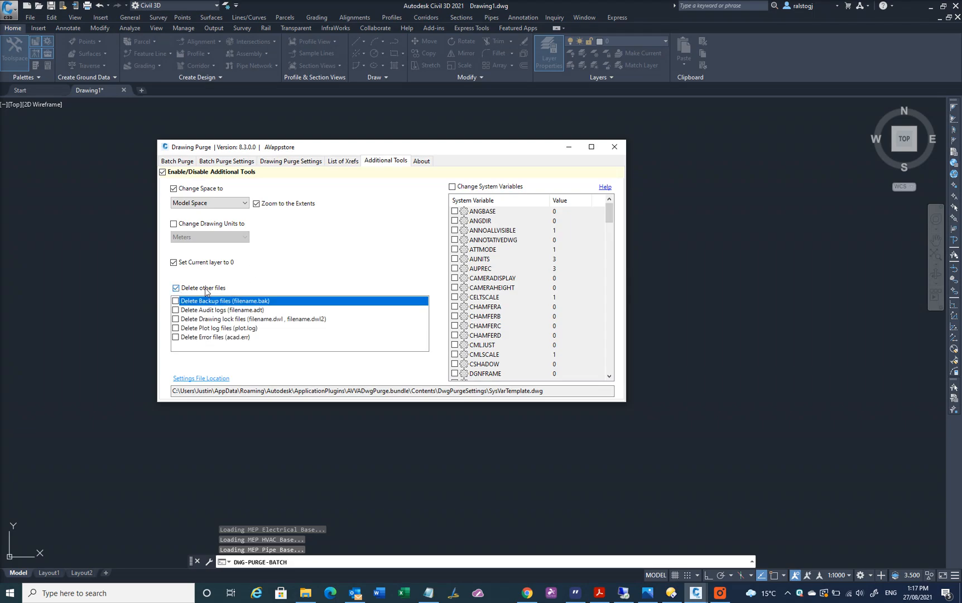
left_click(176, 302)
Return to the batch drawing list, widen the dialog to show more result columns, and start purging the listed drawings.
left_click(177, 162)
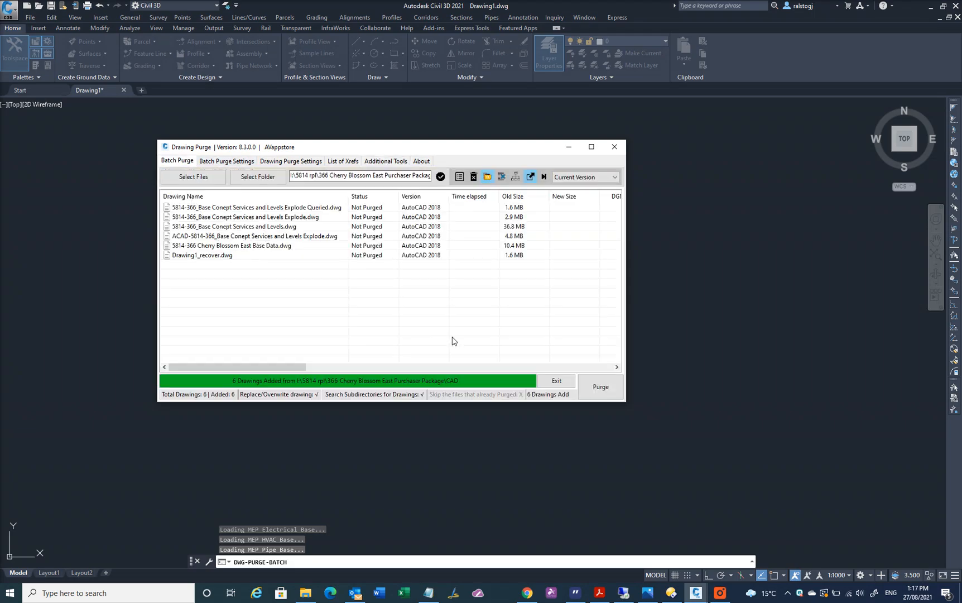
mouse_move(482, 155)
left_mouse_down()
mouse_move(318, 146)
mouse_move(347, 144)
left_mouse_up()
left_click_drag(491, 255, 882, 267)
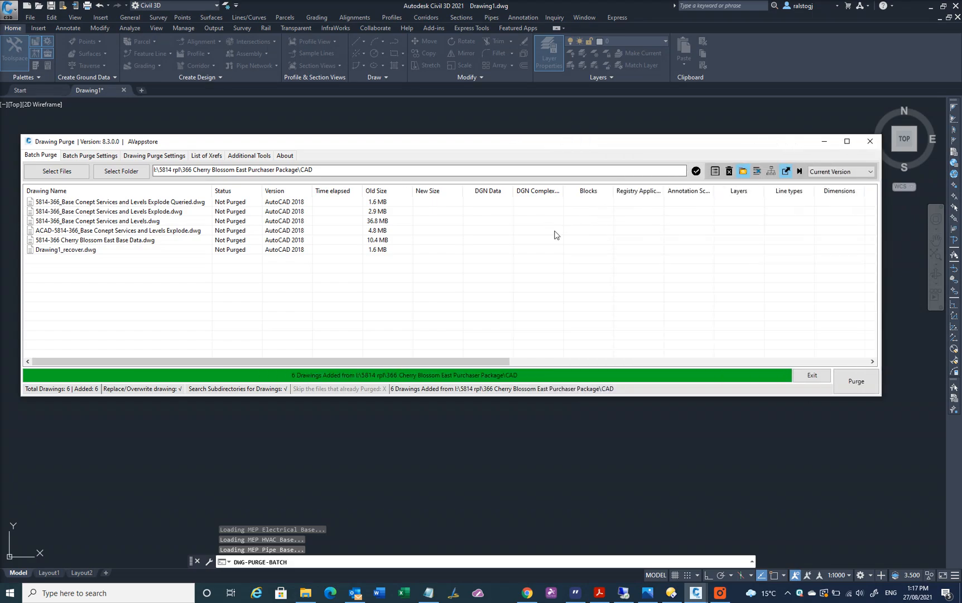
left_click(848, 386)
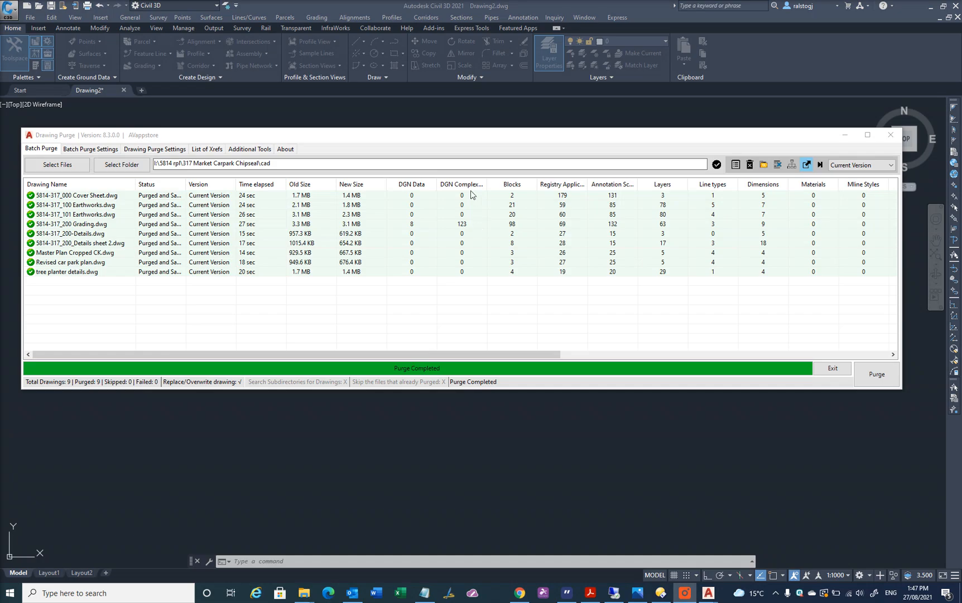
Check the batch purge general options, including the database audit option, and return to the purge results.
left_click(105, 149)
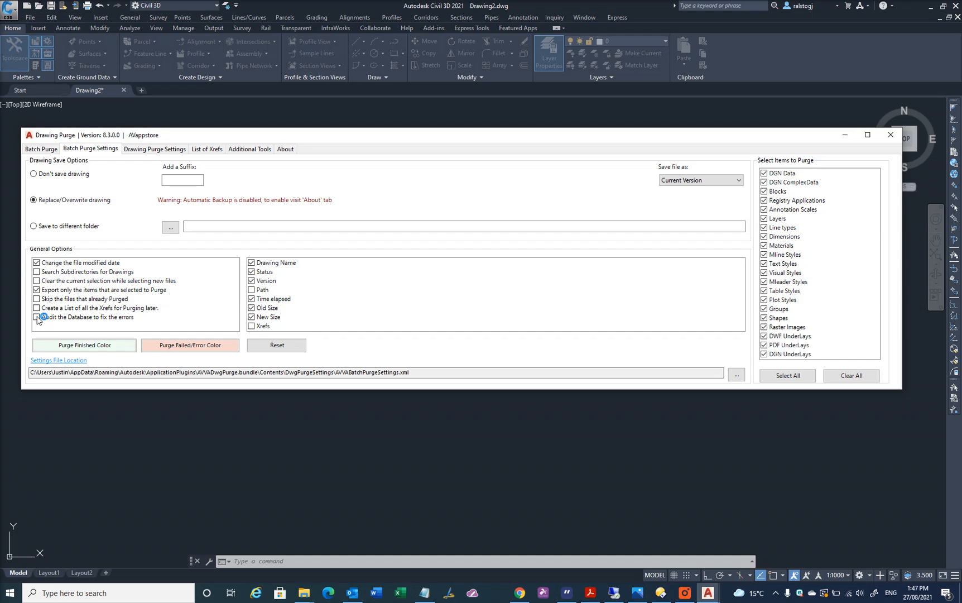
left_click(47, 152)
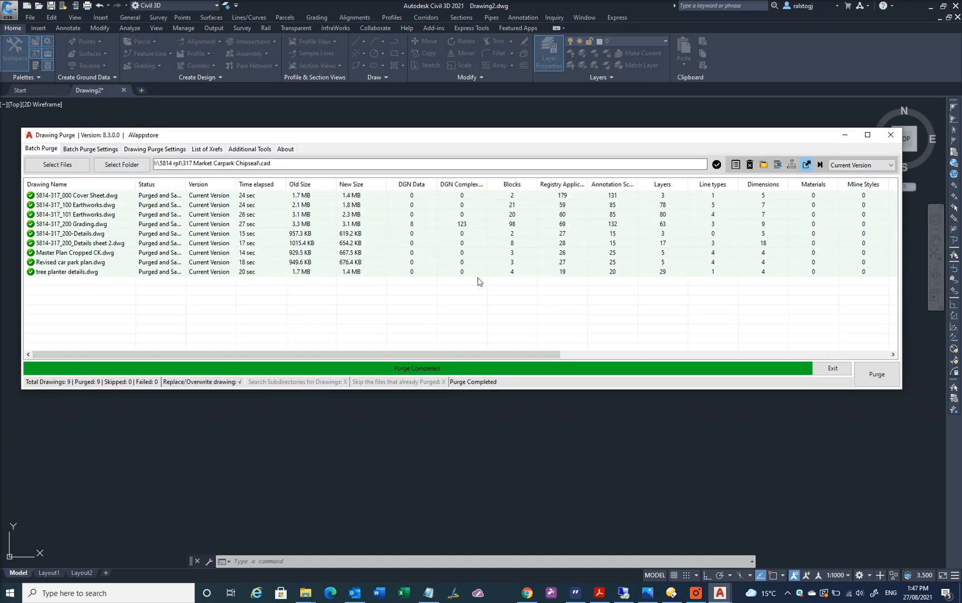